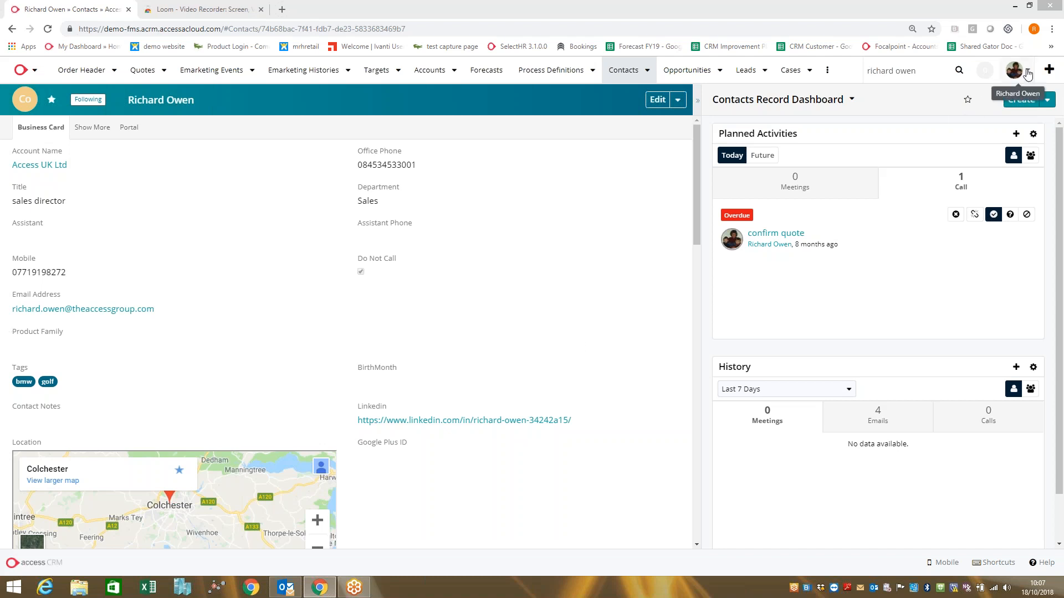
Open the user profile's plug-in downloads and highlight the base address of the CRM site.
click(1028, 73)
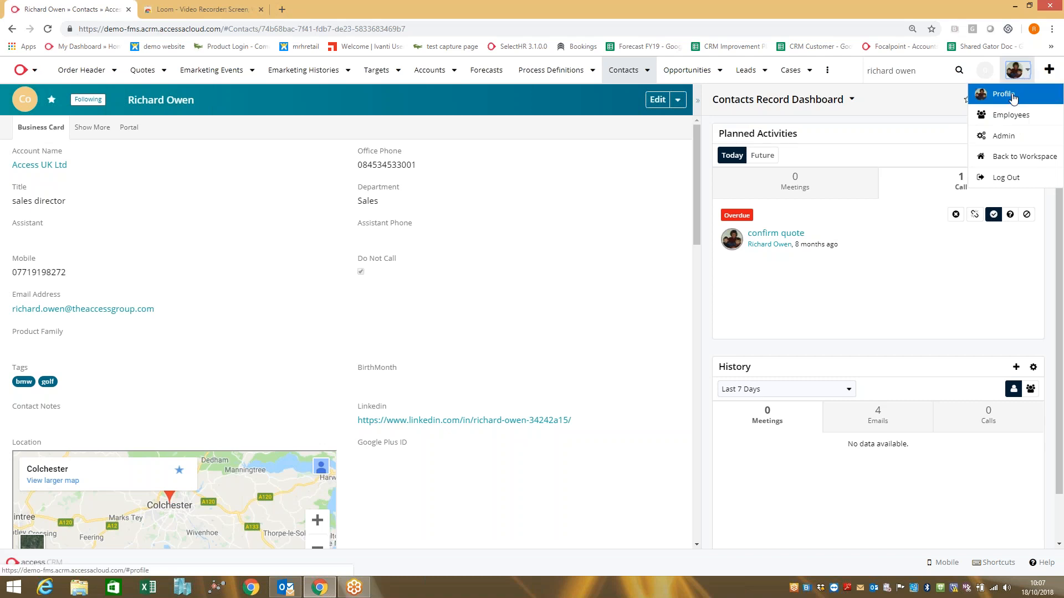
click(1012, 98)
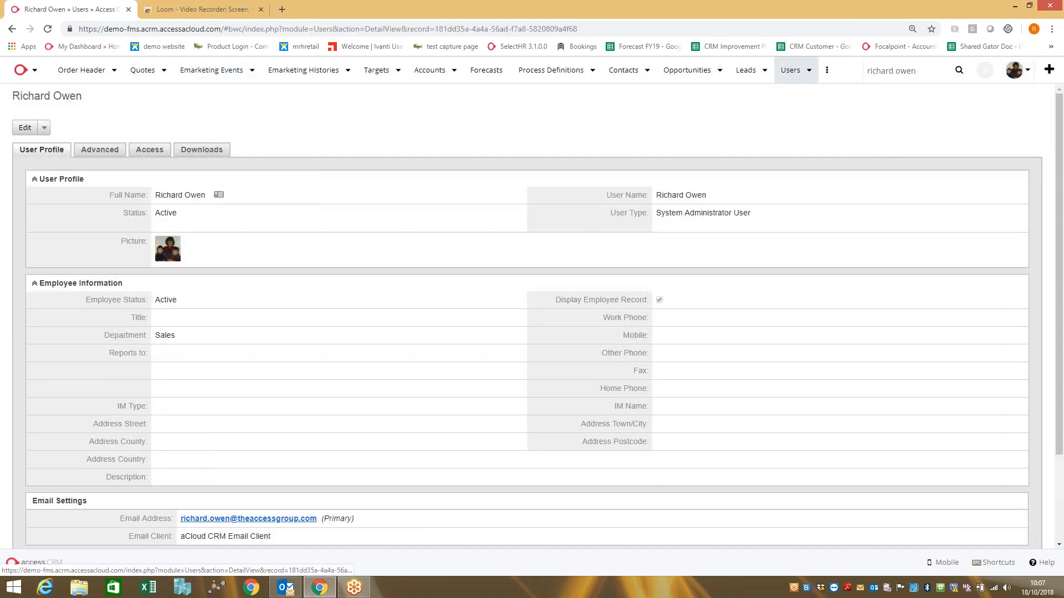
click(202, 150)
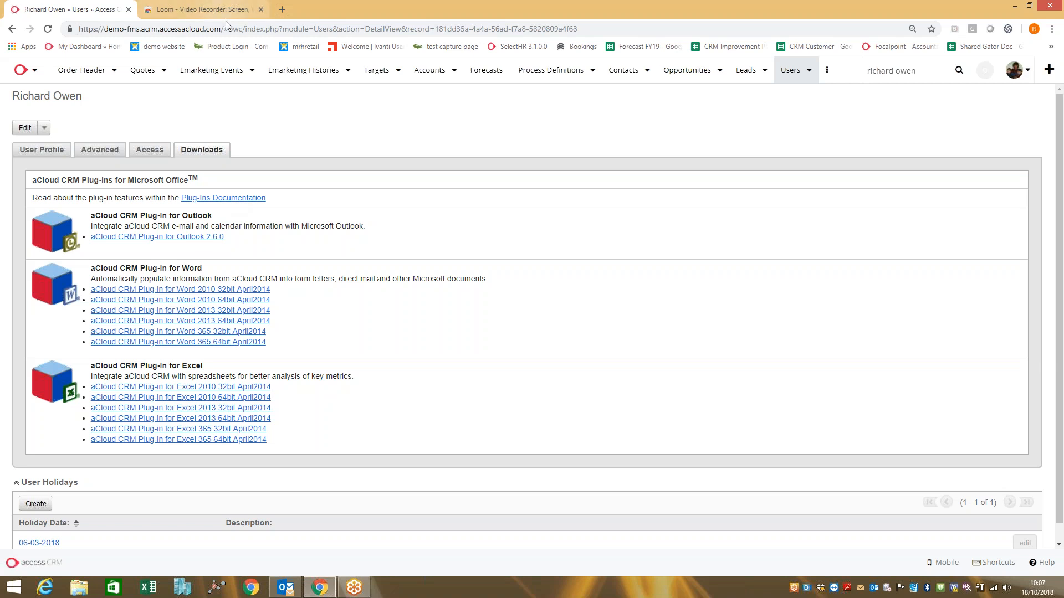
drag(221, 29, 78, 20)
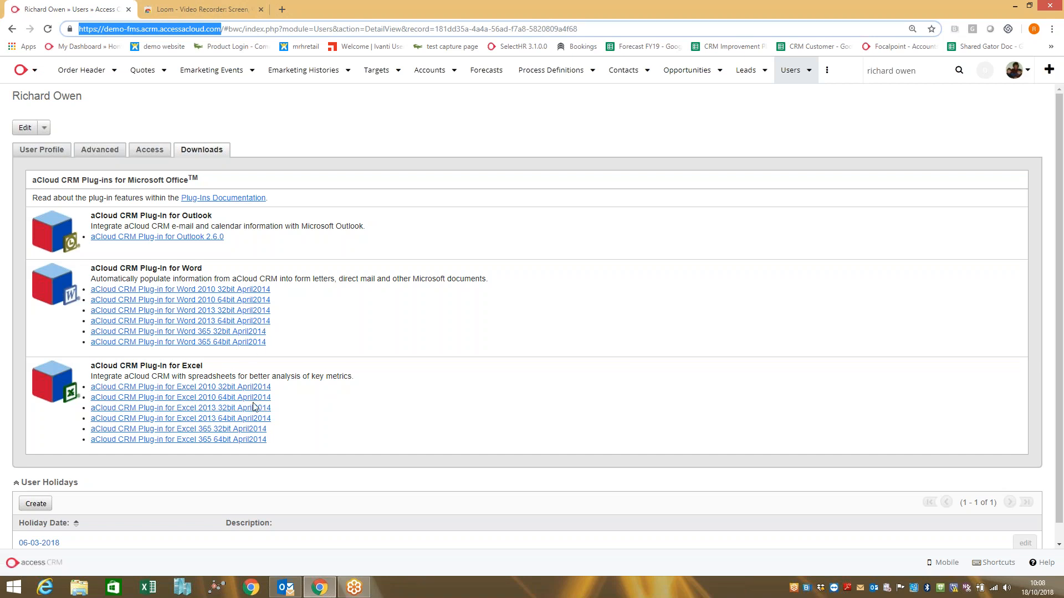
Switch to Outlook and collapse the Meetings, Calls and Notes sections of the contact's SugarCRM side panel.
click(279, 589)
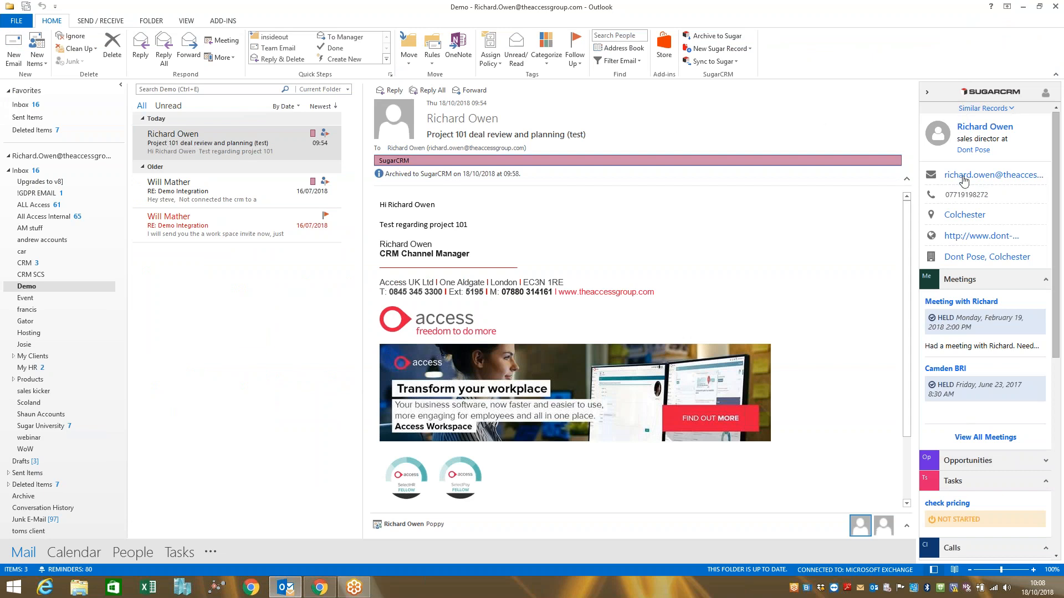
click(975, 282)
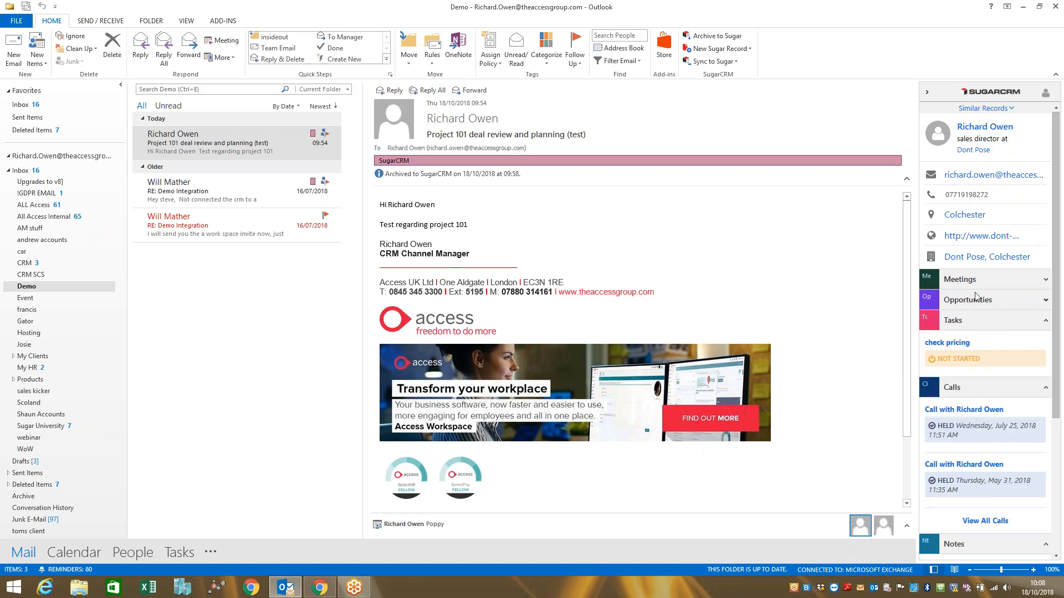
click(975, 300)
click(974, 300)
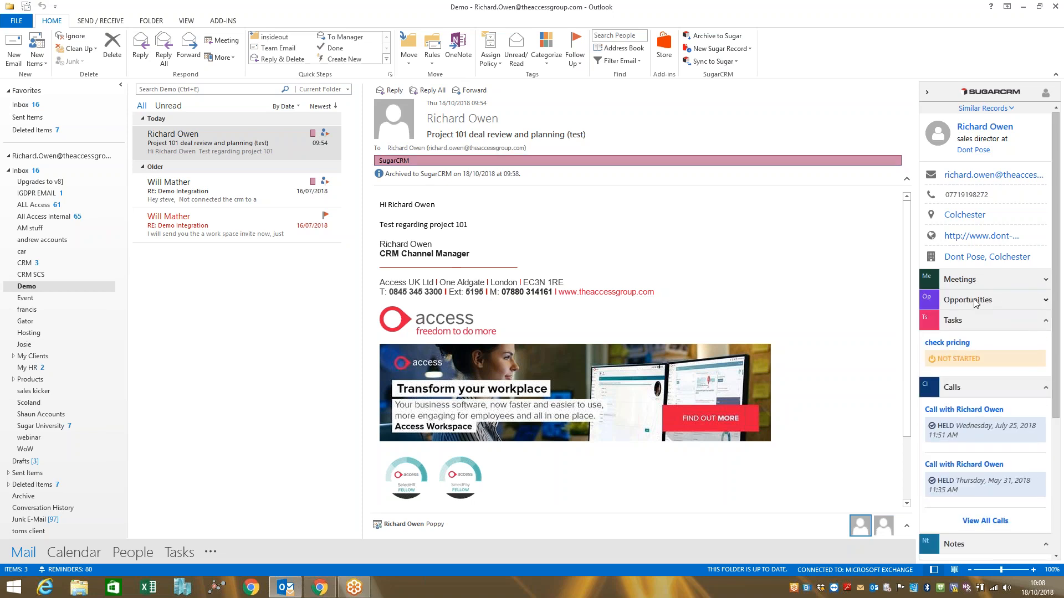
click(964, 387)
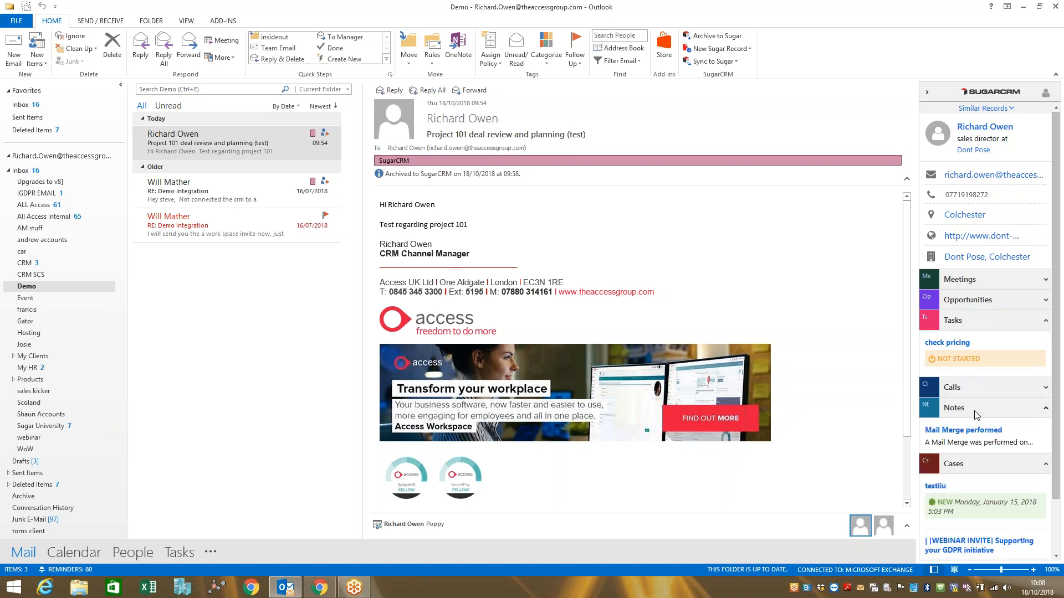
click(975, 412)
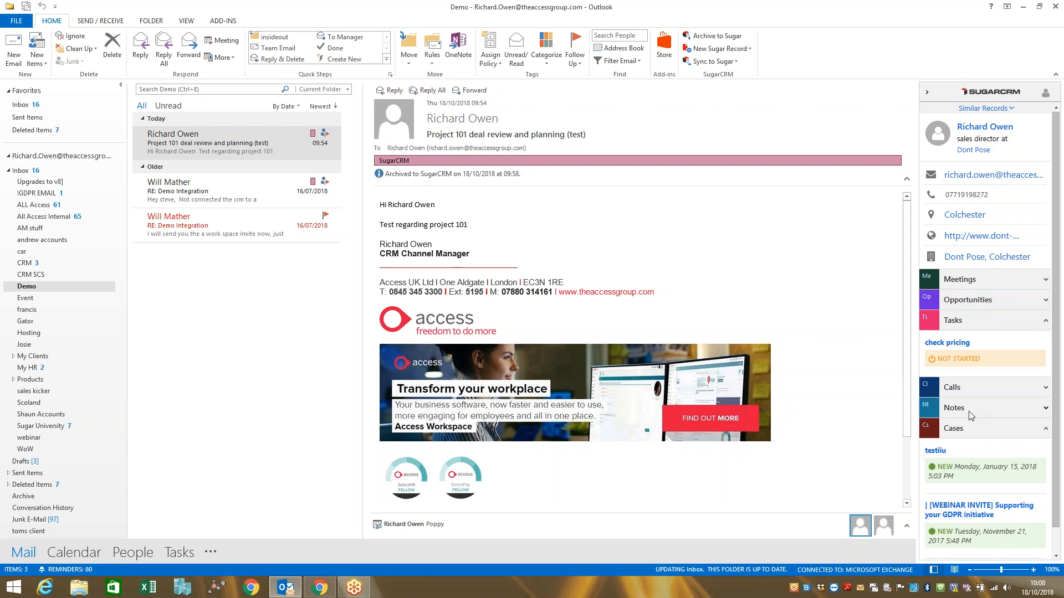
Select the sales director contact, the Access UK Ltd account and the Computers opportunity for archiving the Project 101 email, and close without archiving.
click(714, 39)
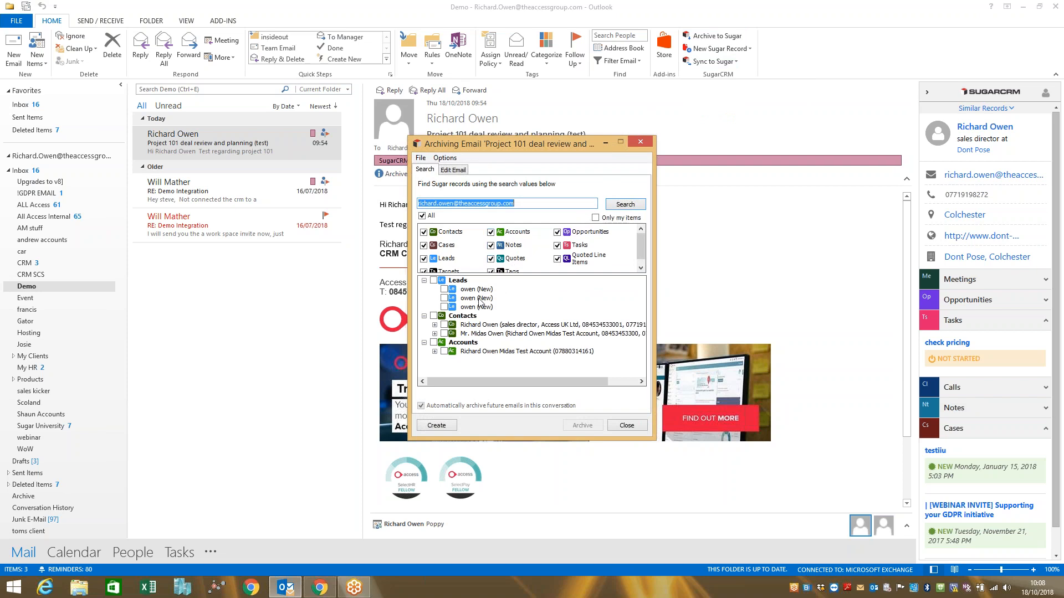
click(443, 326)
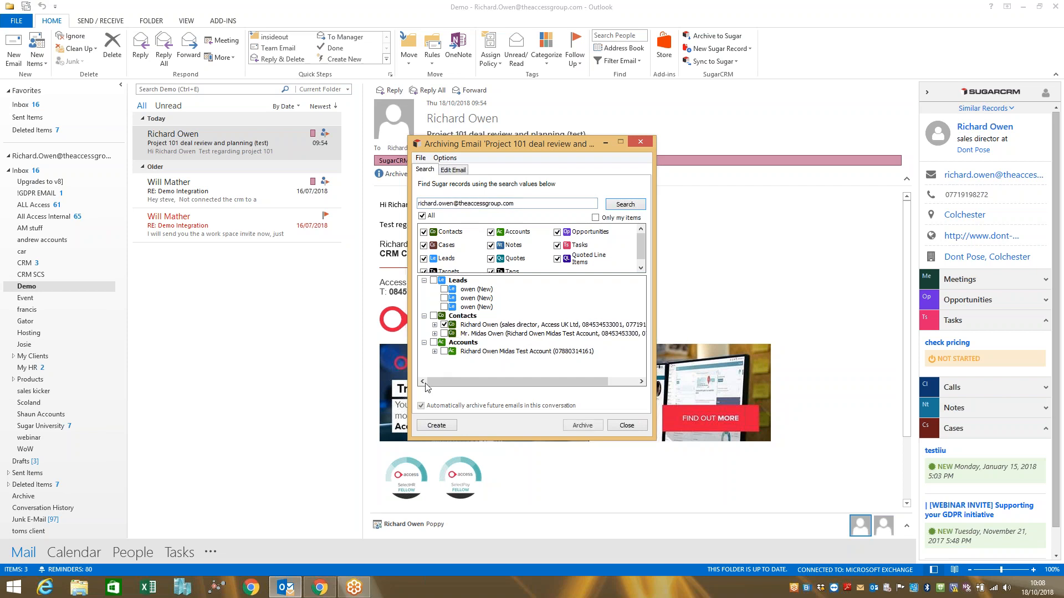
click(435, 325)
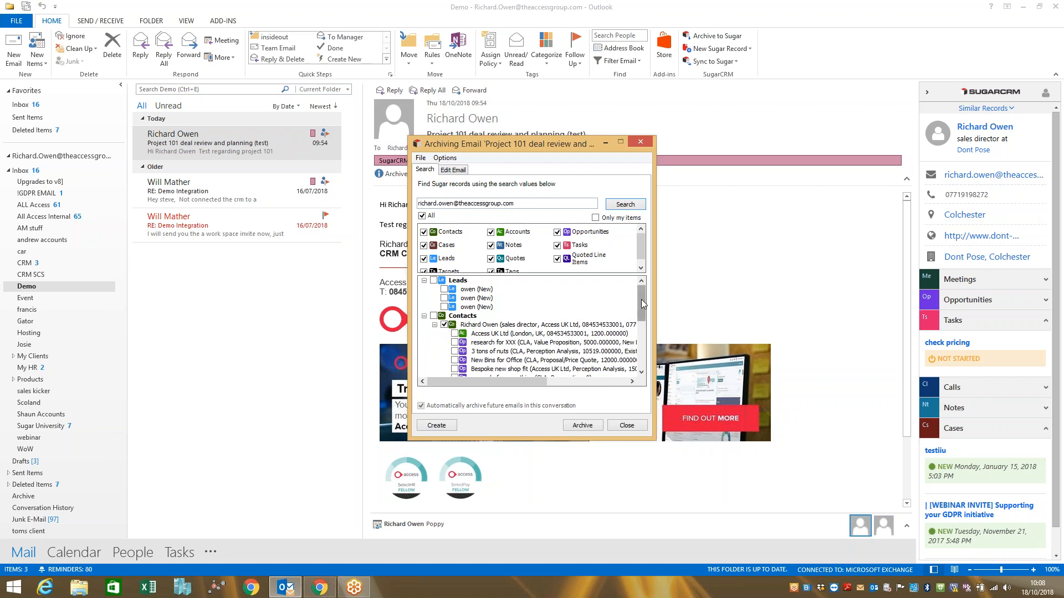
drag(641, 299, 641, 308)
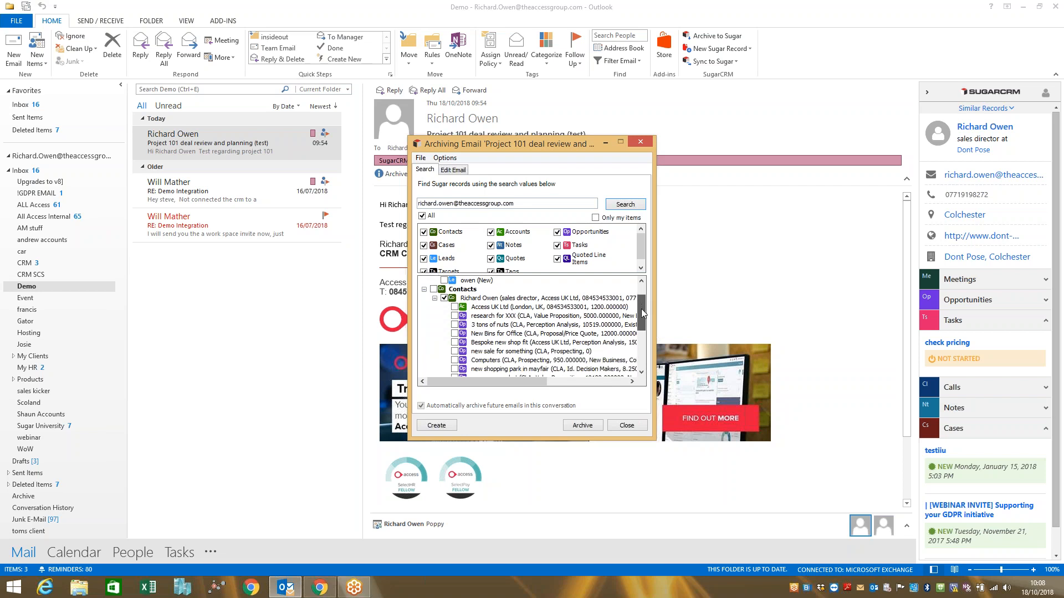
click(455, 307)
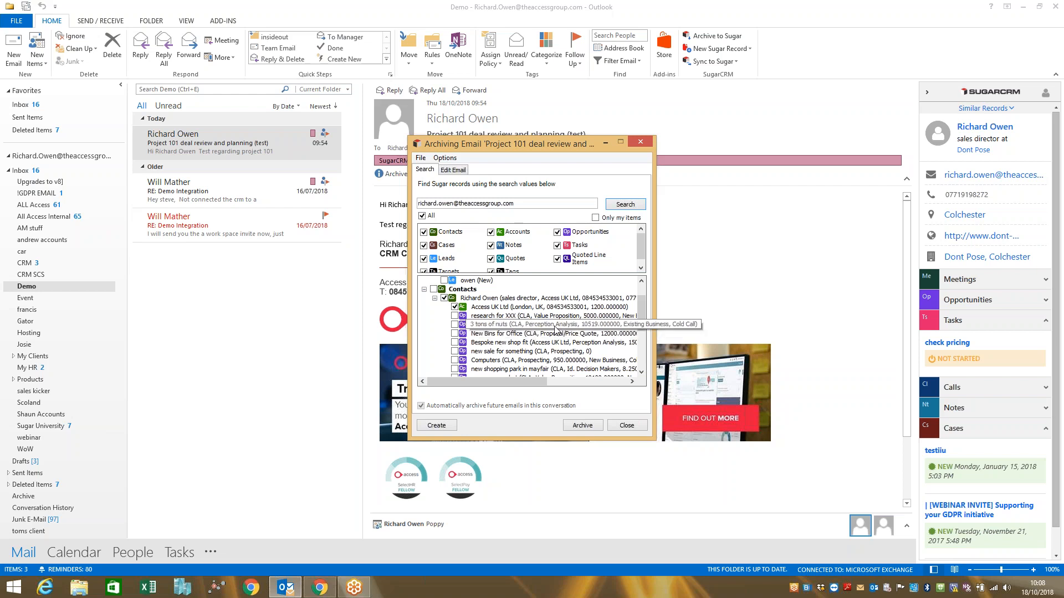
click(454, 360)
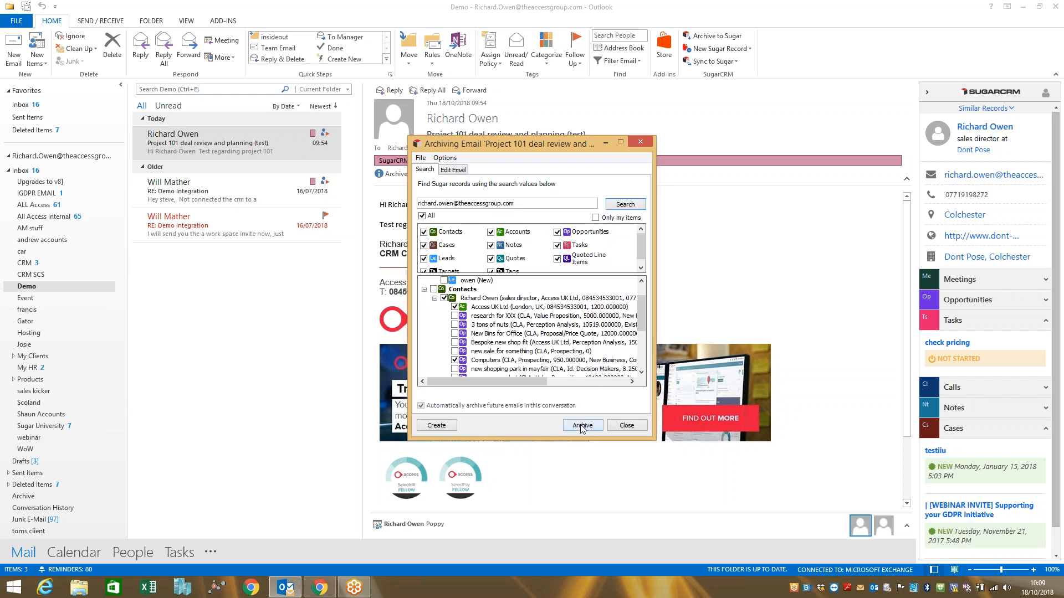
click(636, 425)
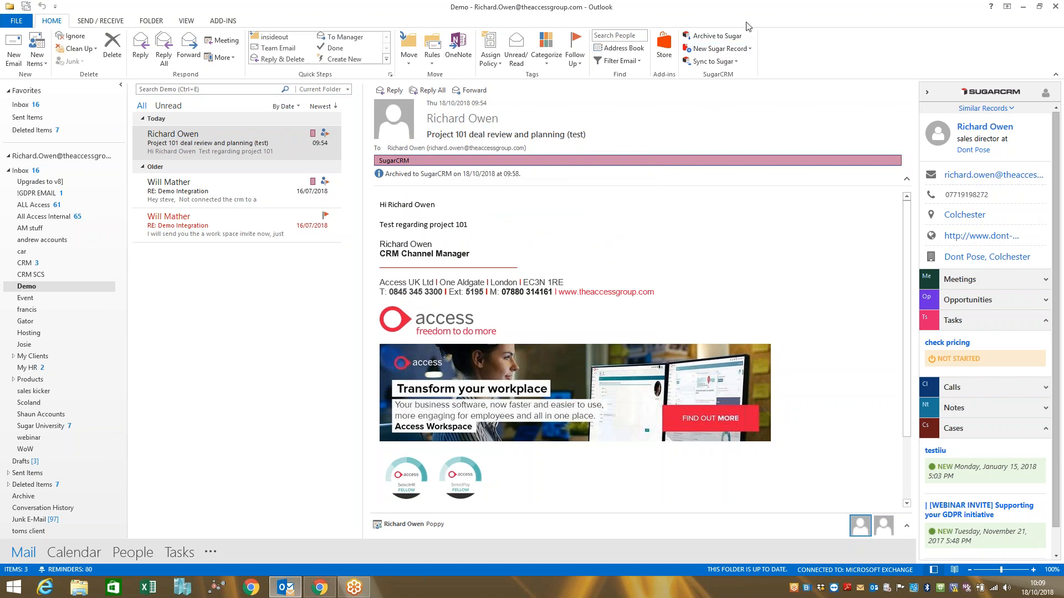
click(749, 48)
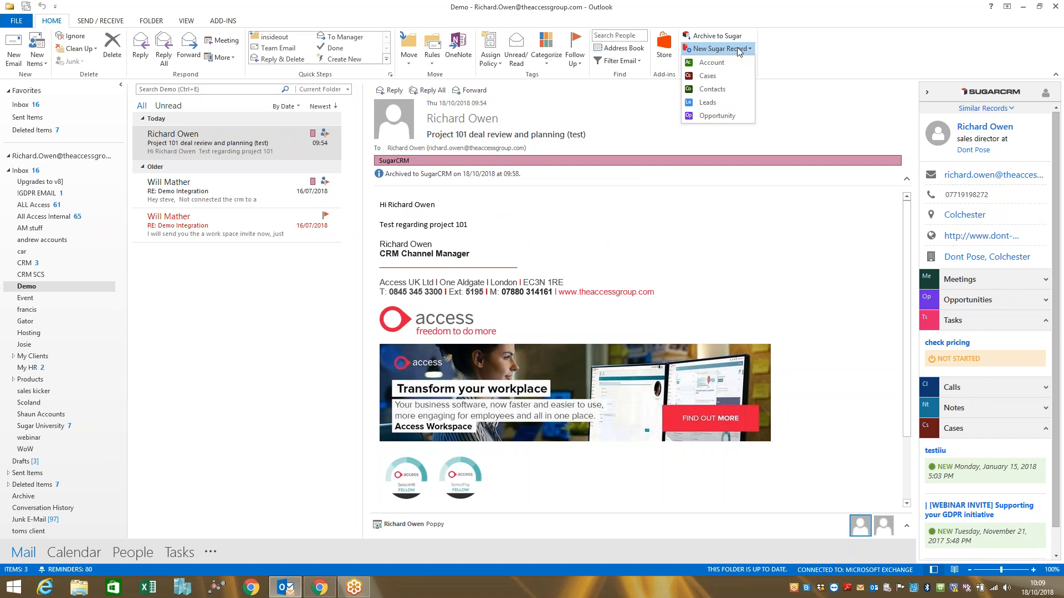
click(638, 244)
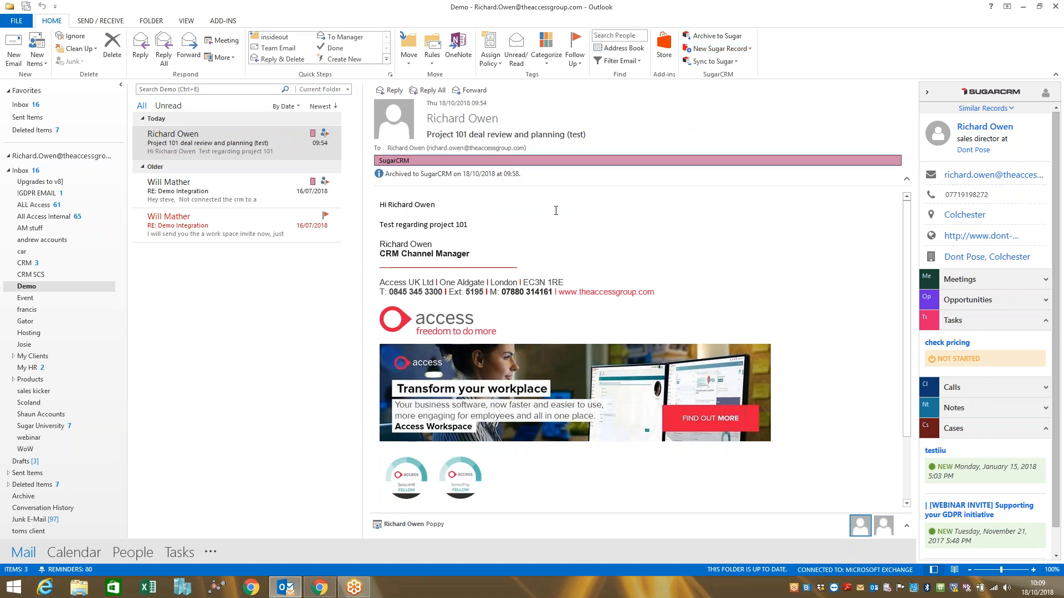
Compose a new email addressed to the contact's Access Group address with the subject "create test".
click(20, 58)
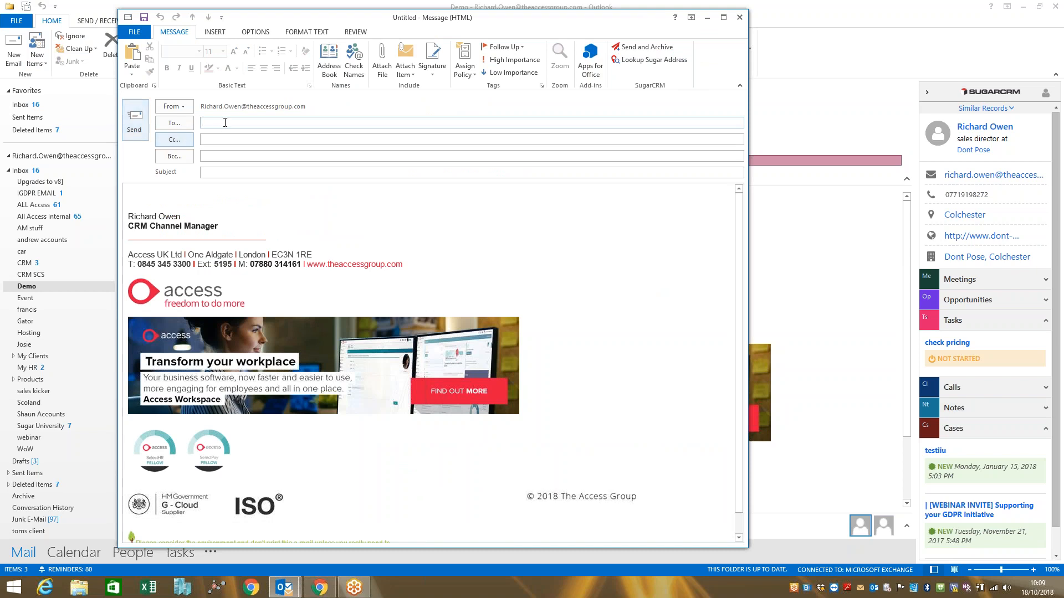
text(richard)
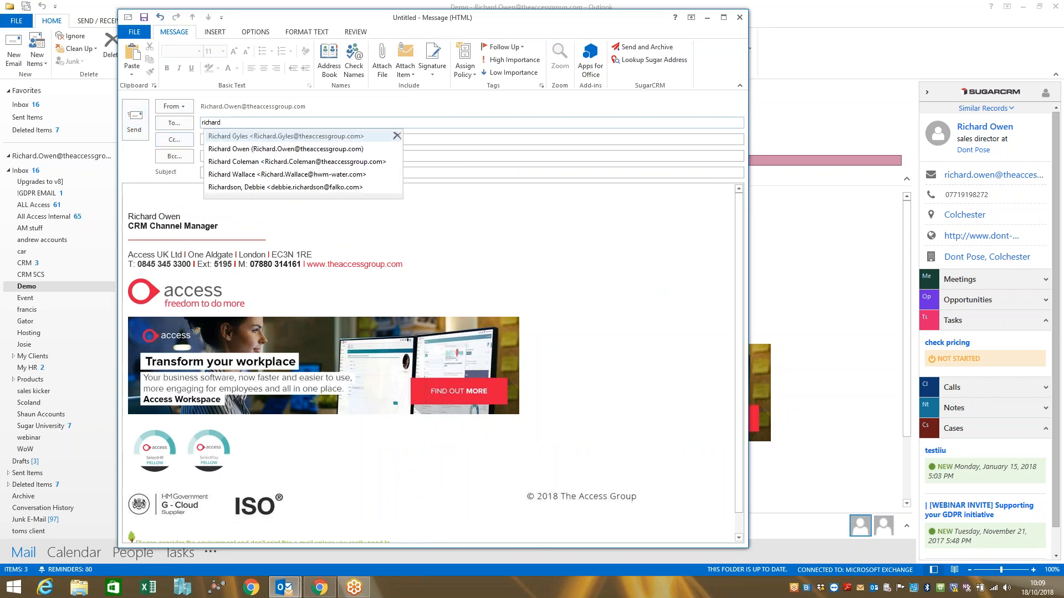
key(Down)
key(Return)
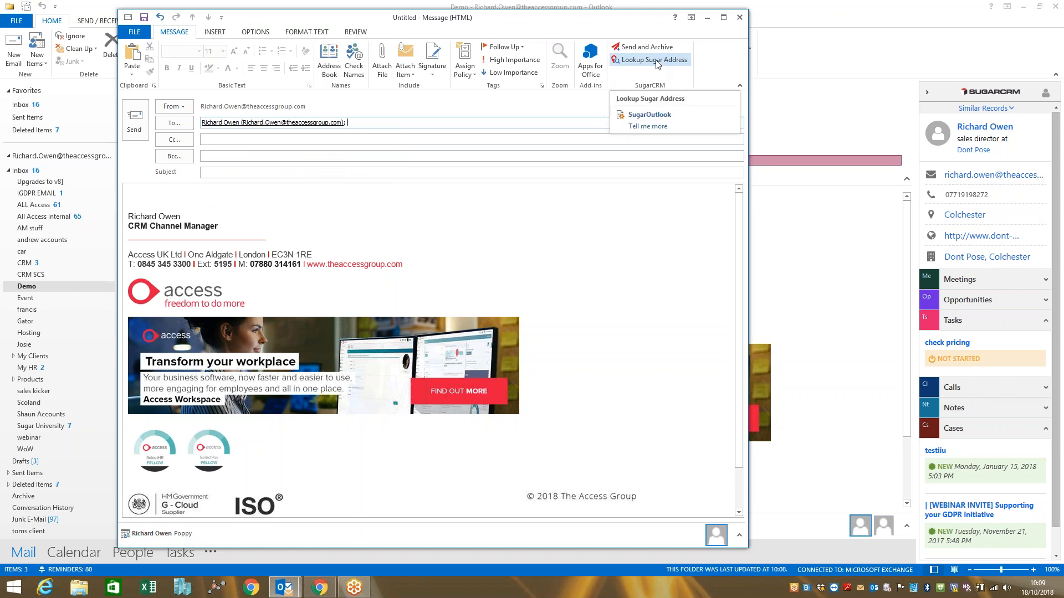
click(204, 172)
text(create test)
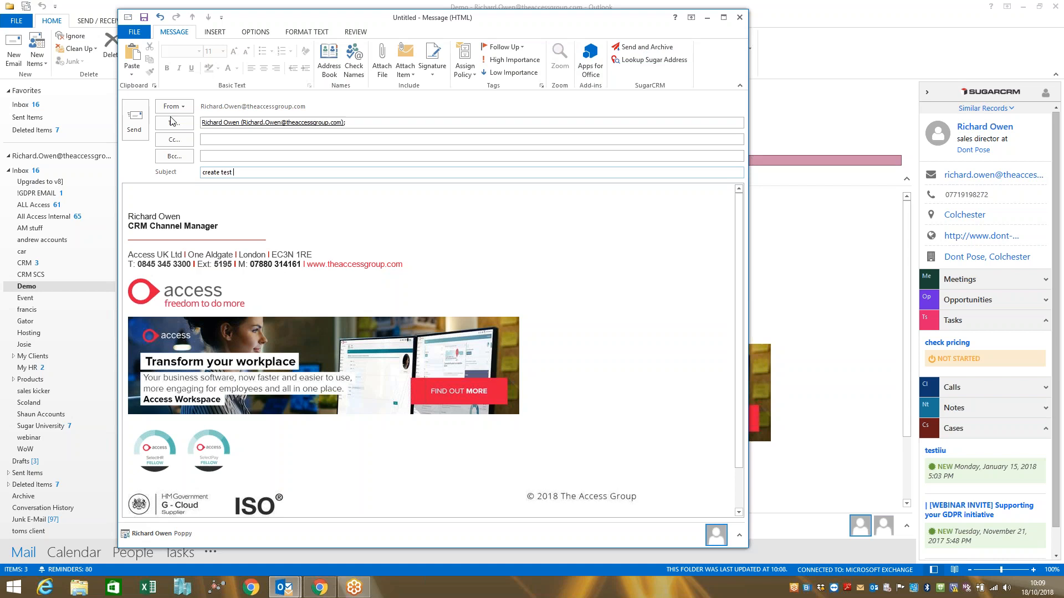
Try Send and Archive with the sales director contact selected, cancel the archiving and discard the email without saving.
click(645, 49)
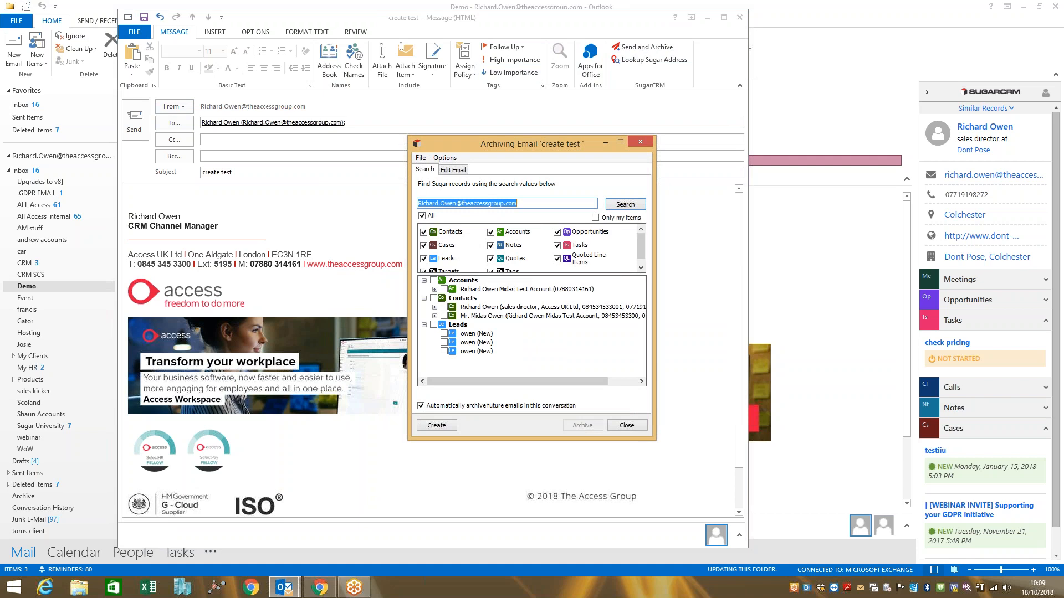
click(444, 307)
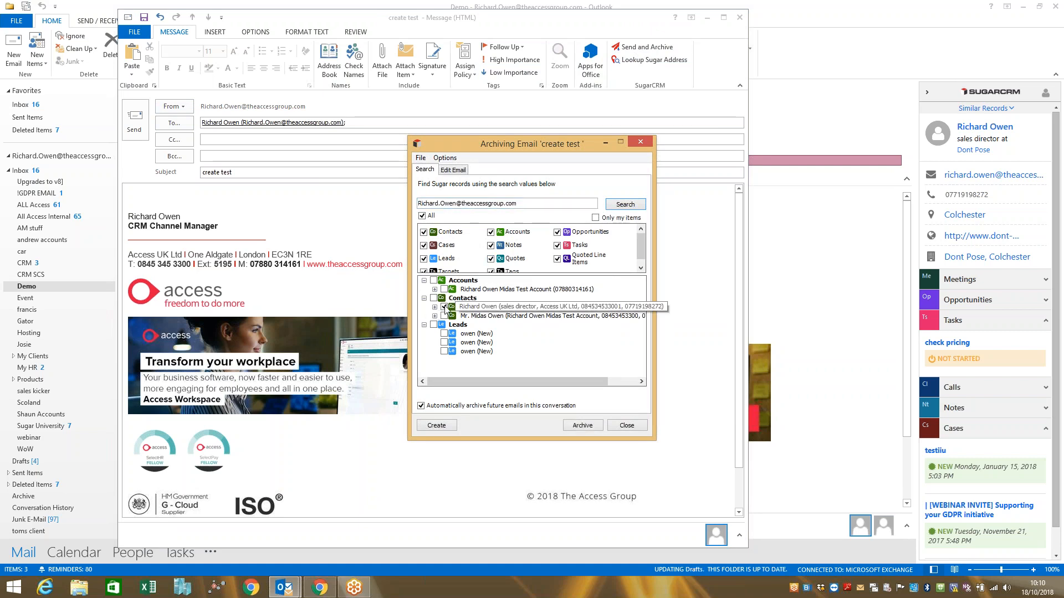
click(627, 425)
click(739, 17)
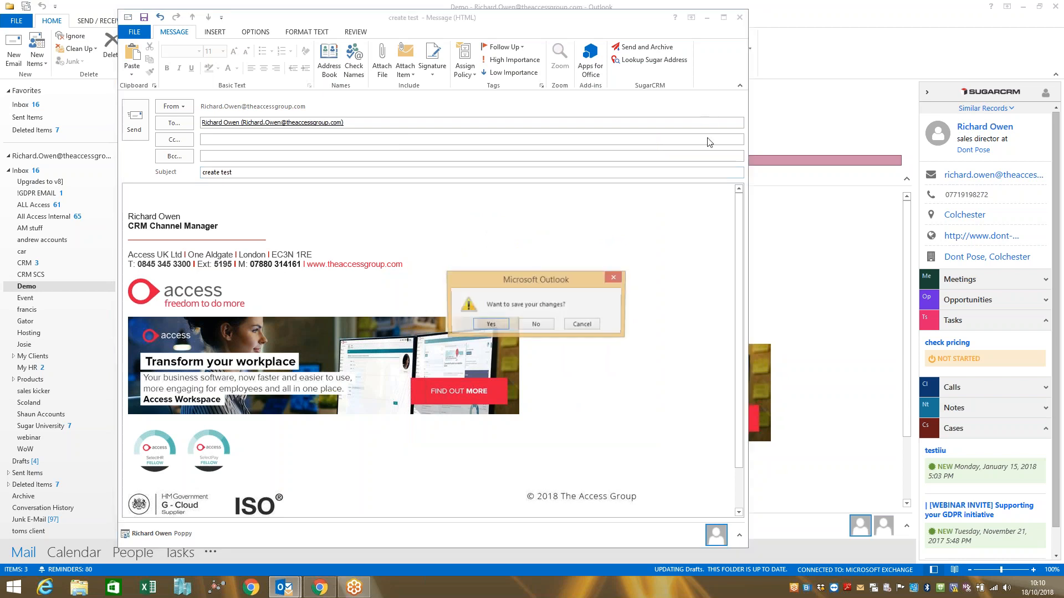
click(530, 327)
Review the SugarCRM plug-in's General, Contacts, Appointments, Tasks and Side Panel settings, and open the Outlook calendar.
click(227, 22)
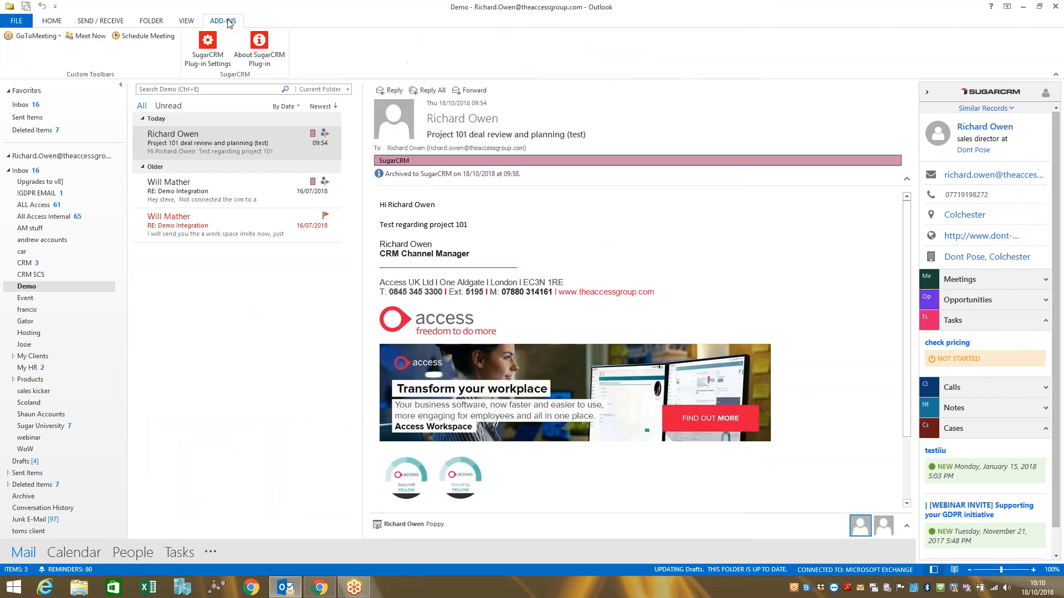
click(210, 51)
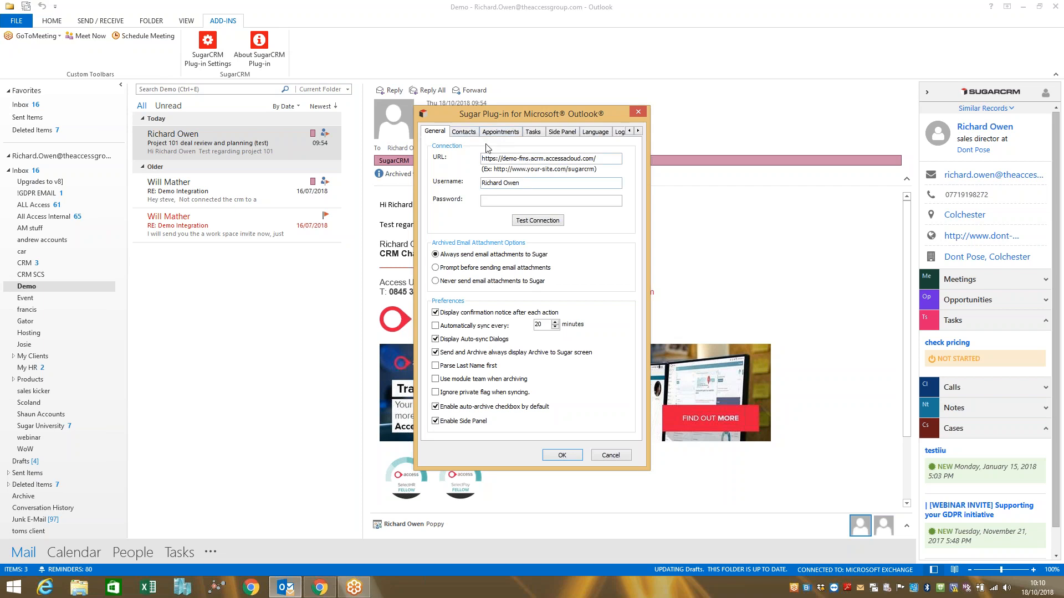
click(471, 133)
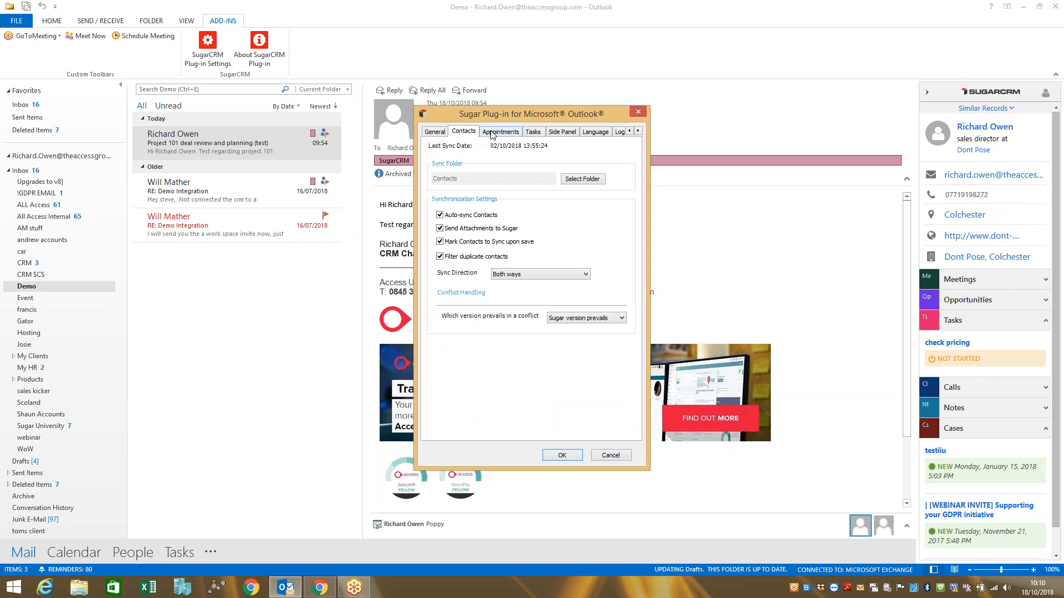
click(496, 133)
click(535, 132)
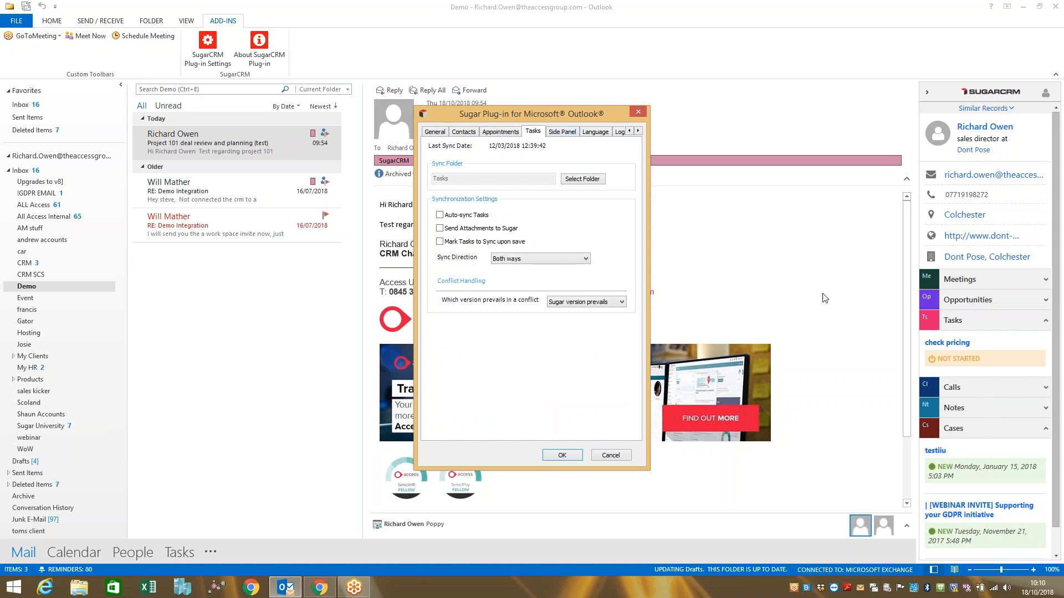
click(570, 136)
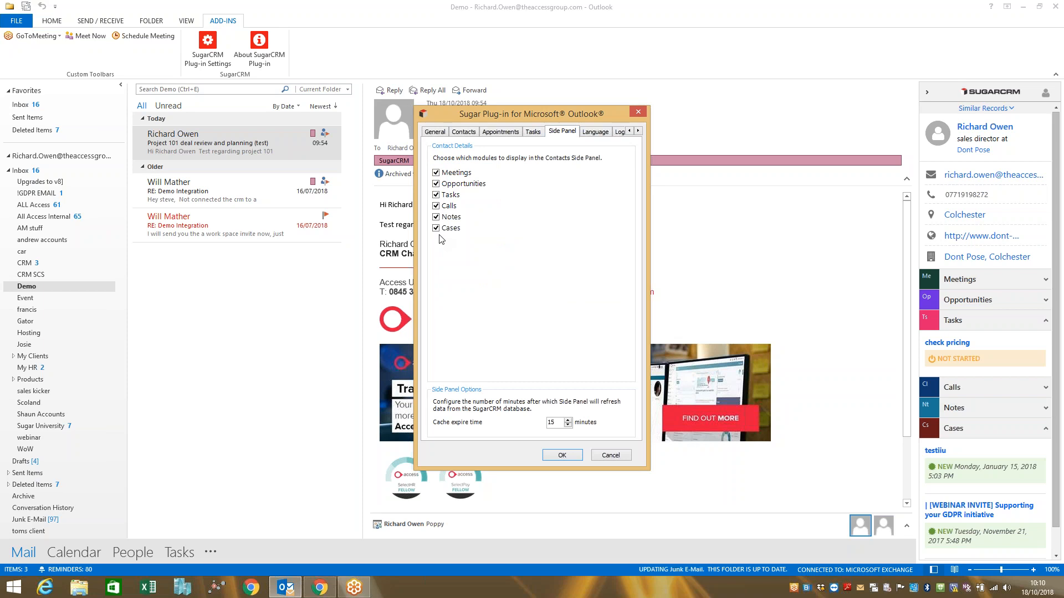
click(531, 134)
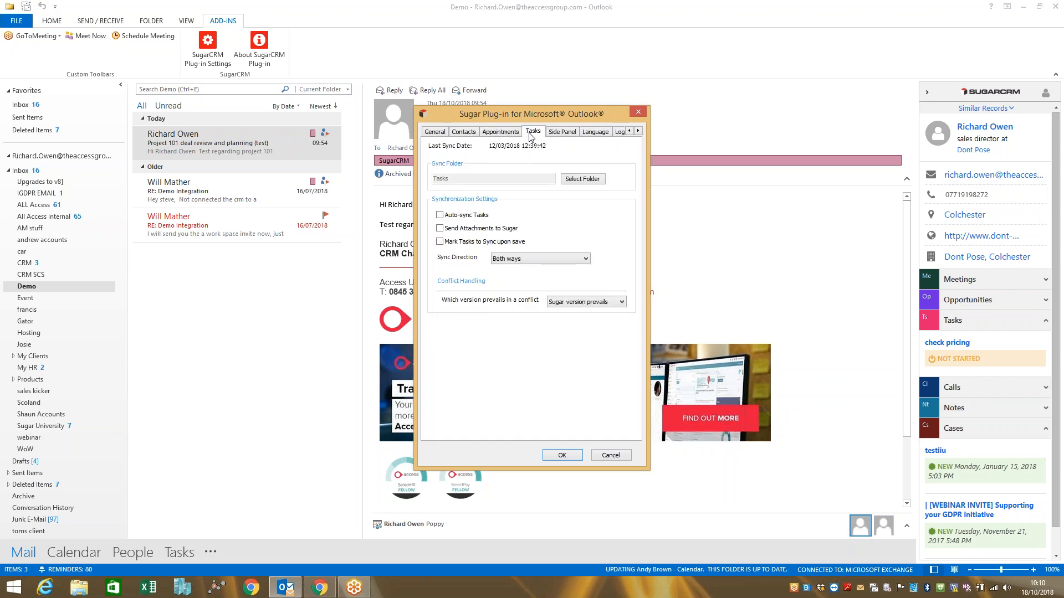
click(638, 112)
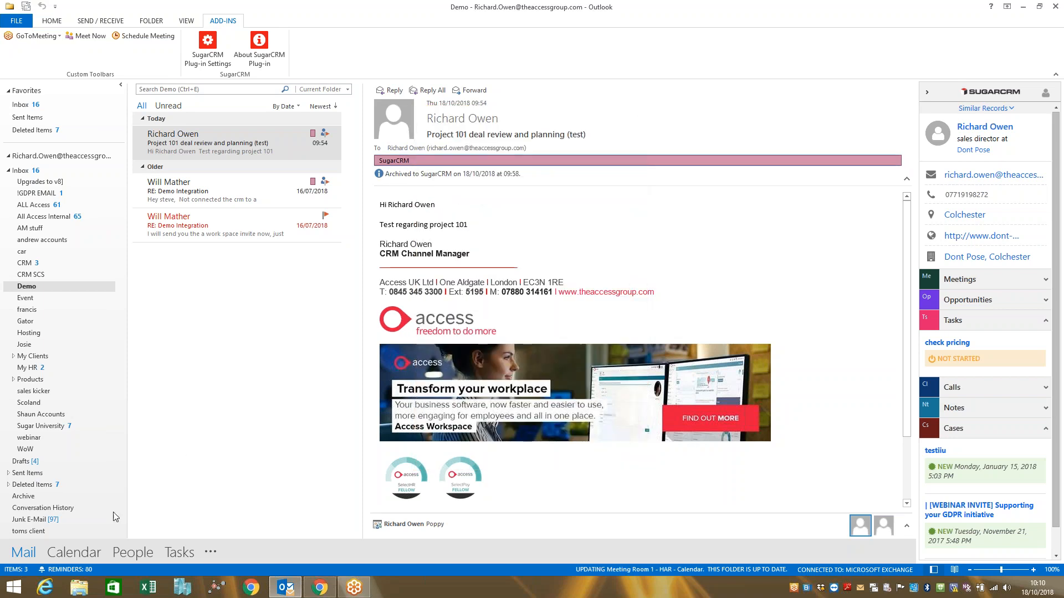
click(68, 552)
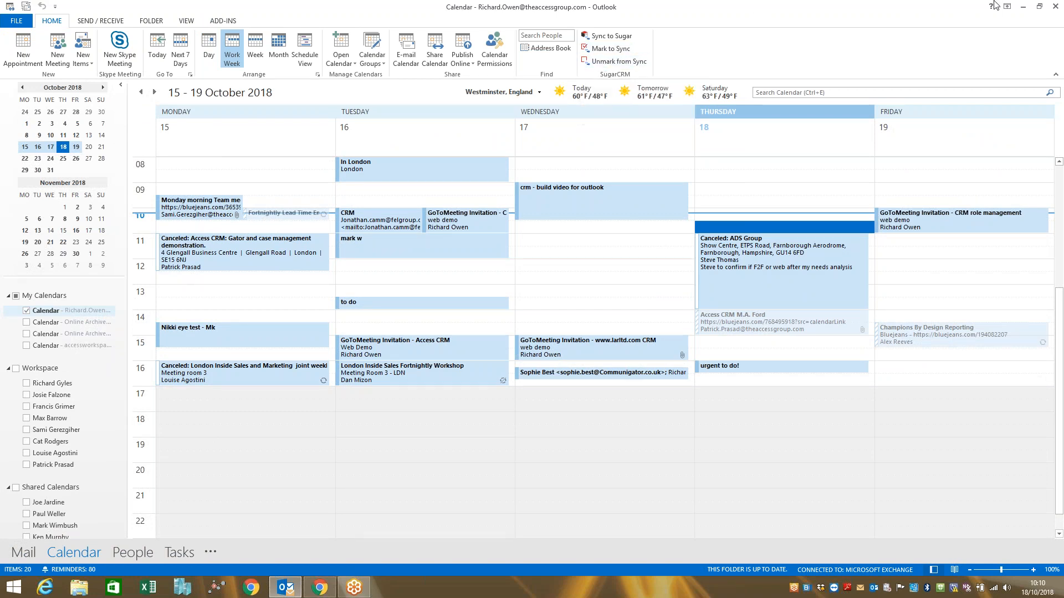
Switch back to Access CRM in the browser, search for the contact by full name and open the contact record.
click(1025, 6)
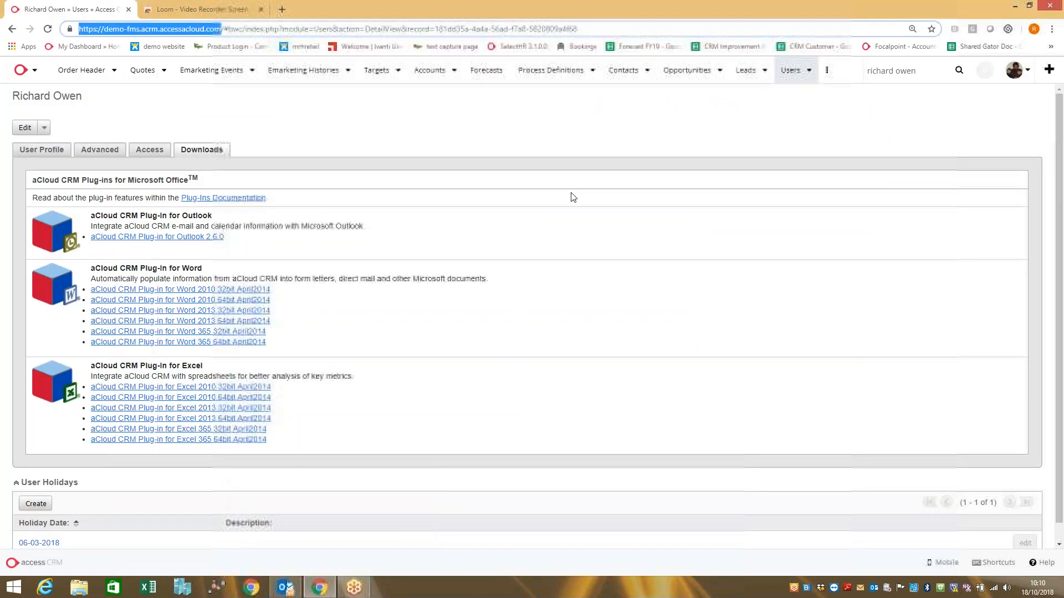
click(919, 71)
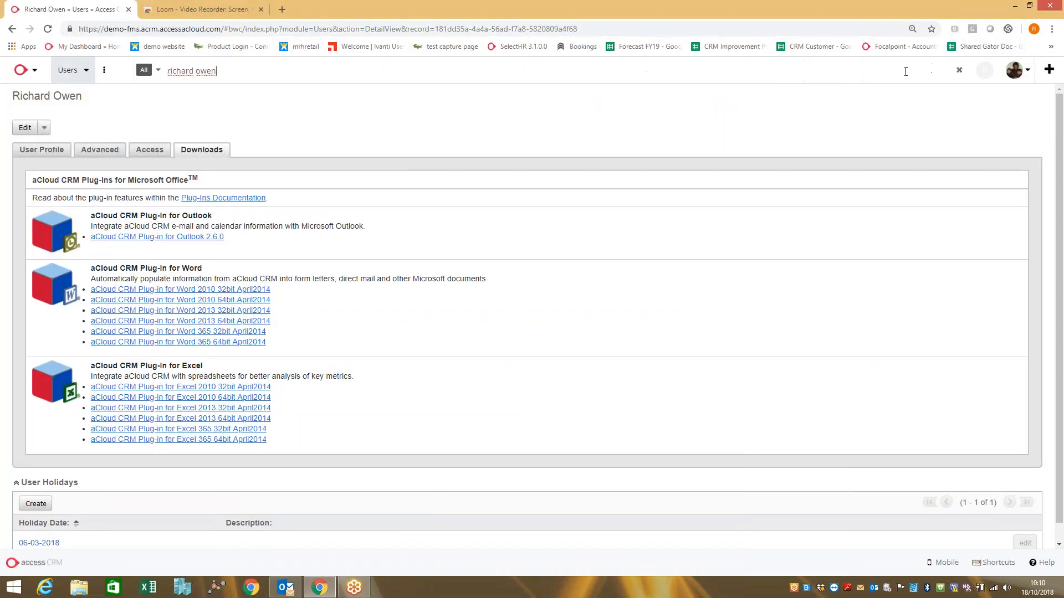
key(Return)
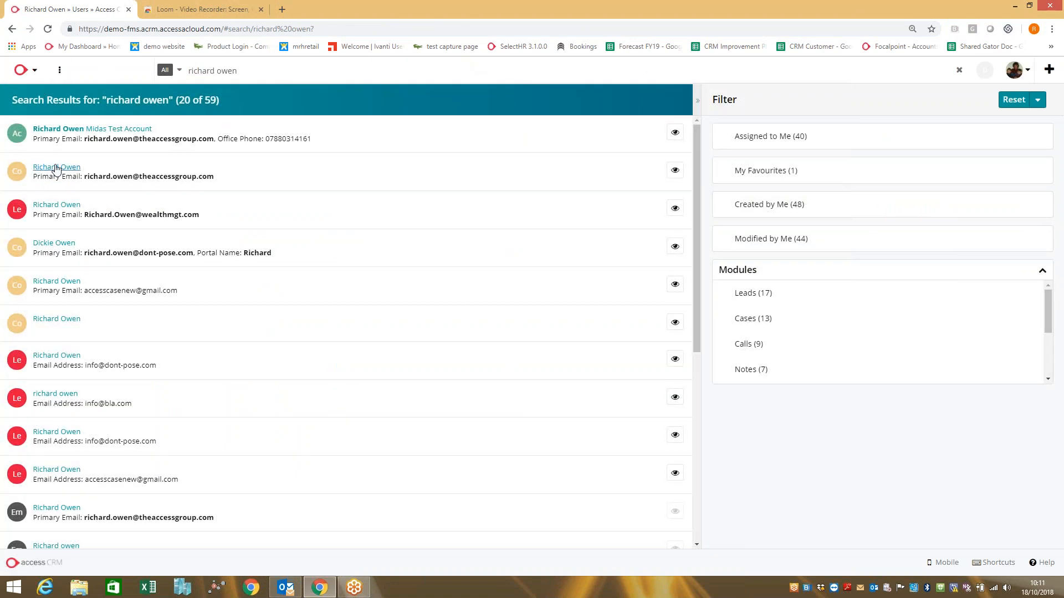
click(61, 171)
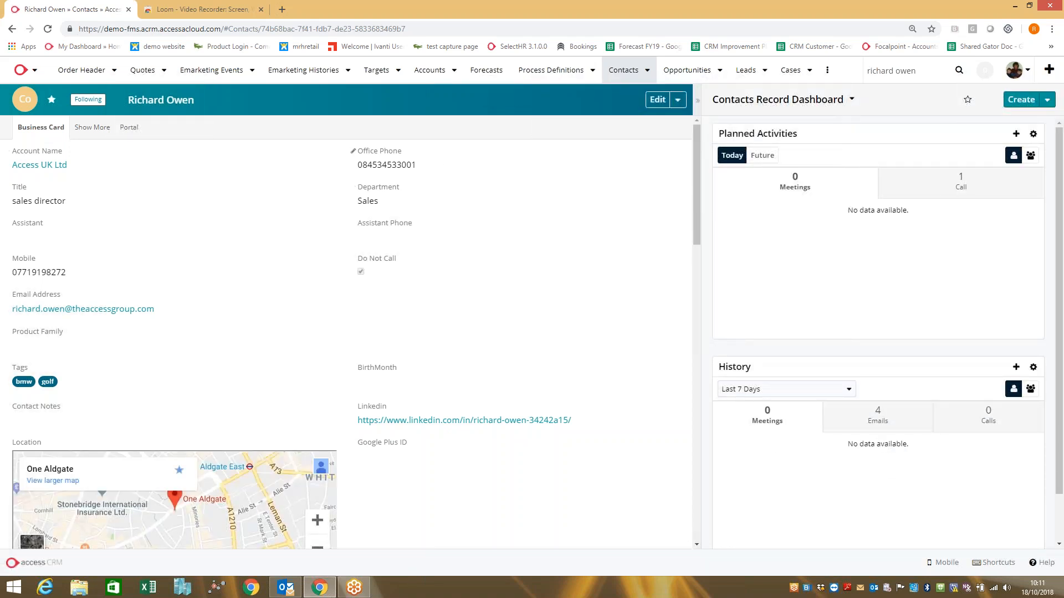
Examine the archived emails listed on the contact record and collapse the Emails section again.
drag(697, 164, 660, 449)
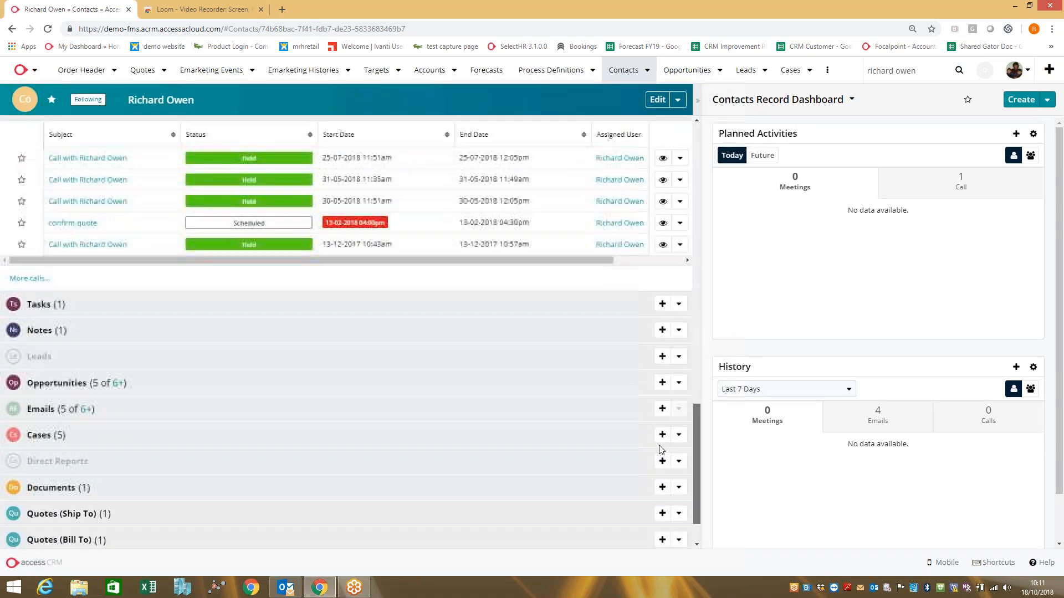
click(178, 375)
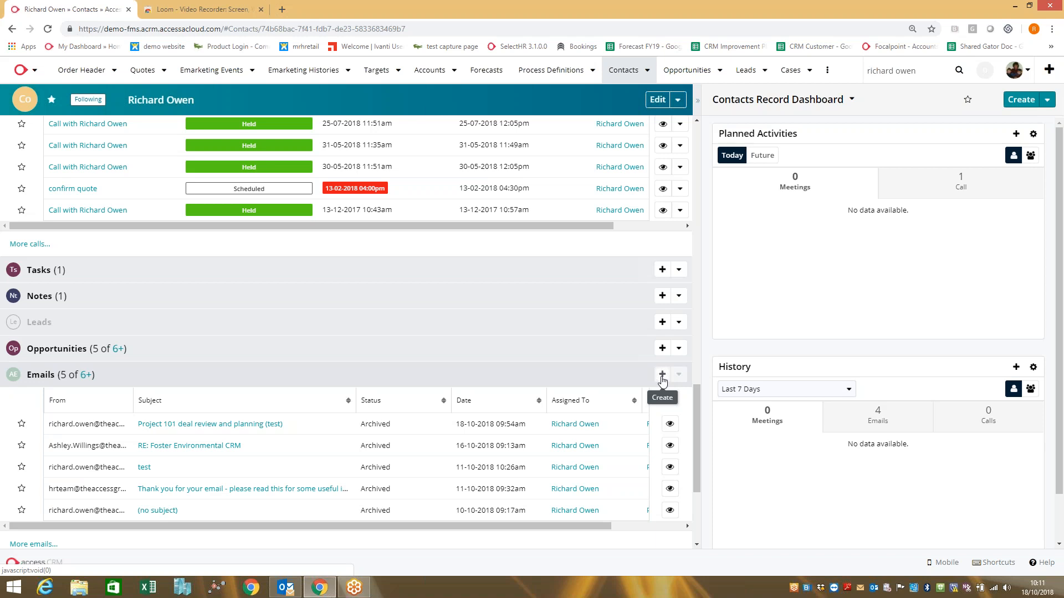
click(230, 375)
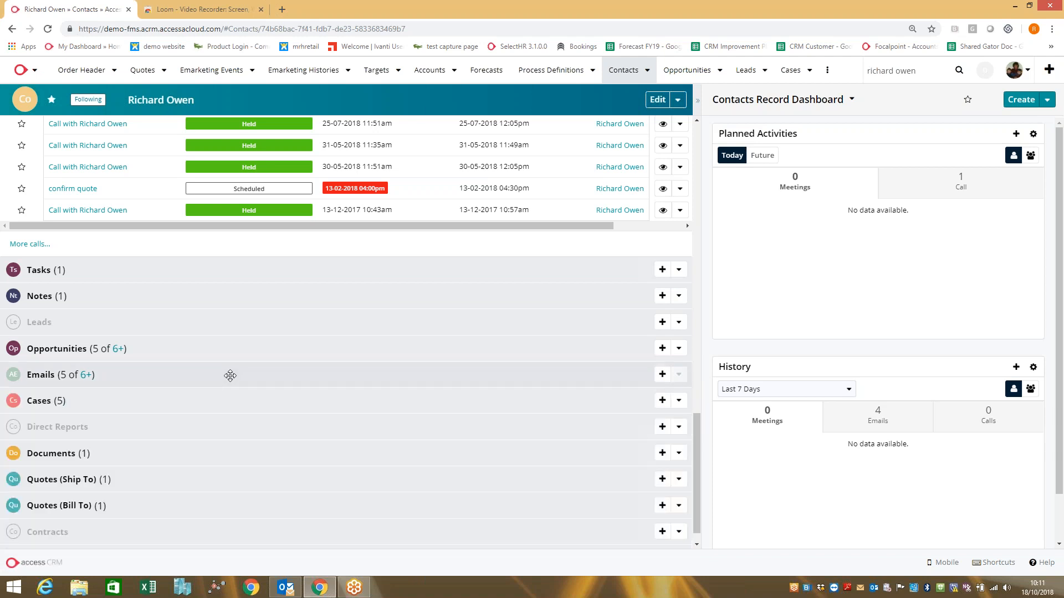